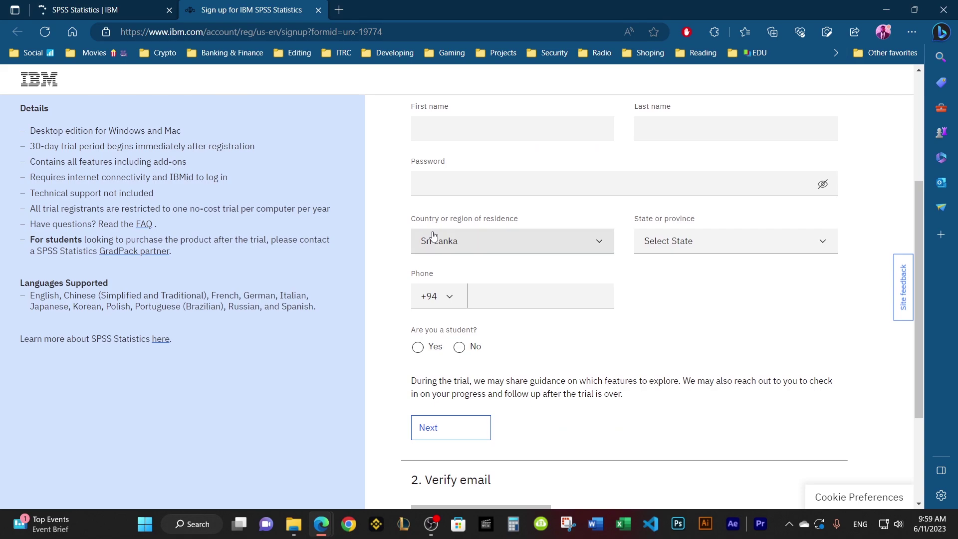
Step: Scroll through the empty SPSS Statistics trial account form and back to its top
{"action": "scroll", "coordinate": [433, 235], "scroll_direction": "down", "scroll_amount": 3}
{"action": "scroll", "coordinate": [432, 254], "scroll_direction": "down", "scroll_amount": 1}
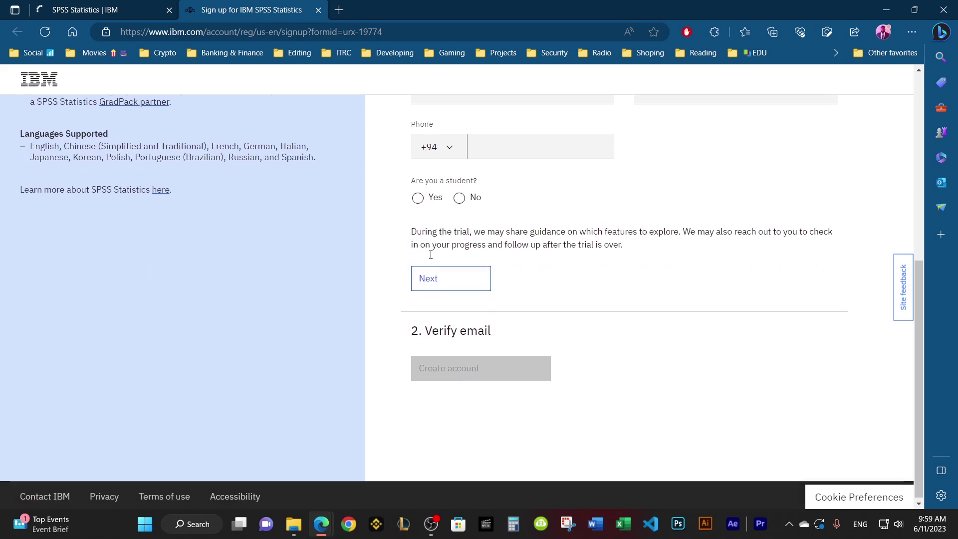
{"action": "scroll", "coordinate": [432, 256], "scroll_direction": "up", "scroll_amount": 5}
{"action": "scroll", "coordinate": [432, 255], "scroll_direction": "up", "scroll_amount": 2}
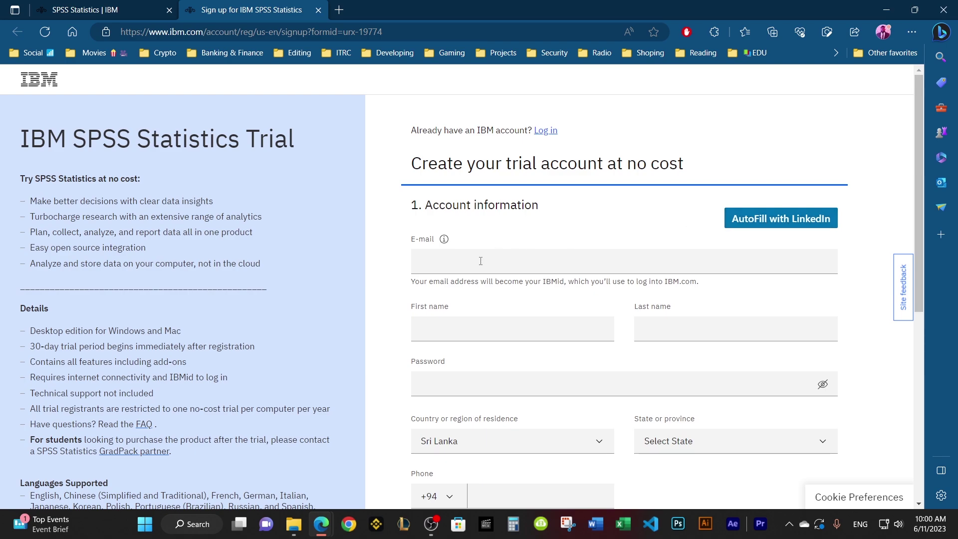
Step: Choose Colombo as the state or province and submit the trial account details
{"action": "scroll", "coordinate": [480, 261], "scroll_direction": "down", "scroll_amount": 1}
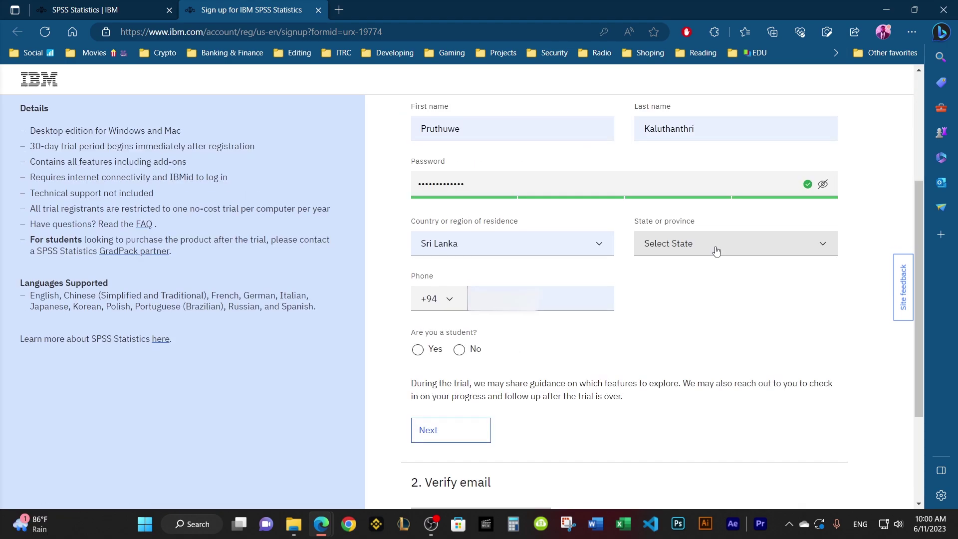
{"action": "left_click", "coordinate": [716, 248]}
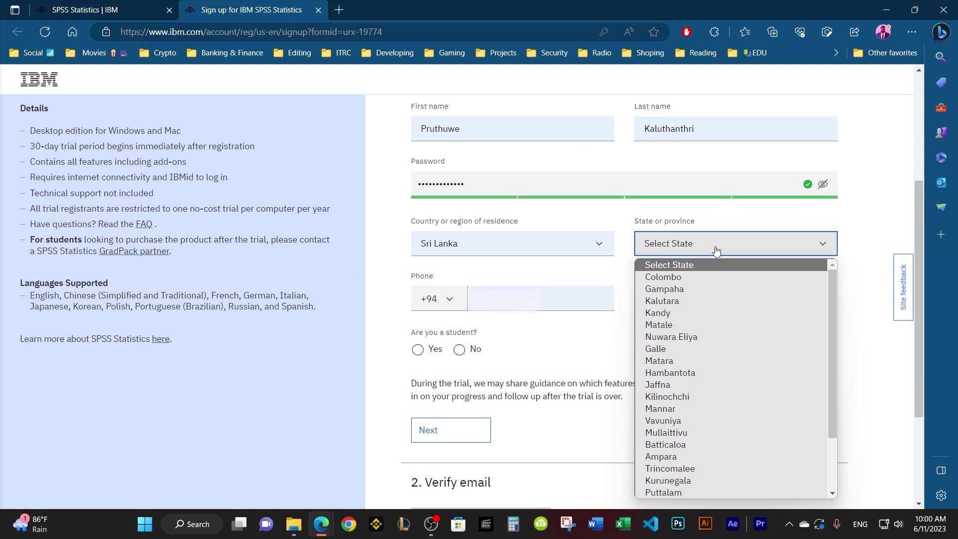
{"action": "left_click", "coordinate": [679, 282]}
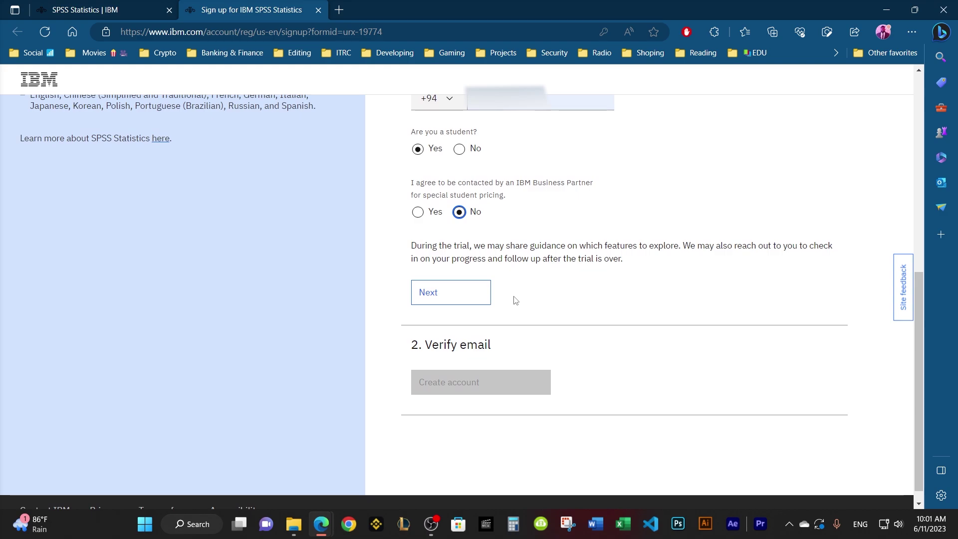
{"action": "left_click", "coordinate": [458, 305]}
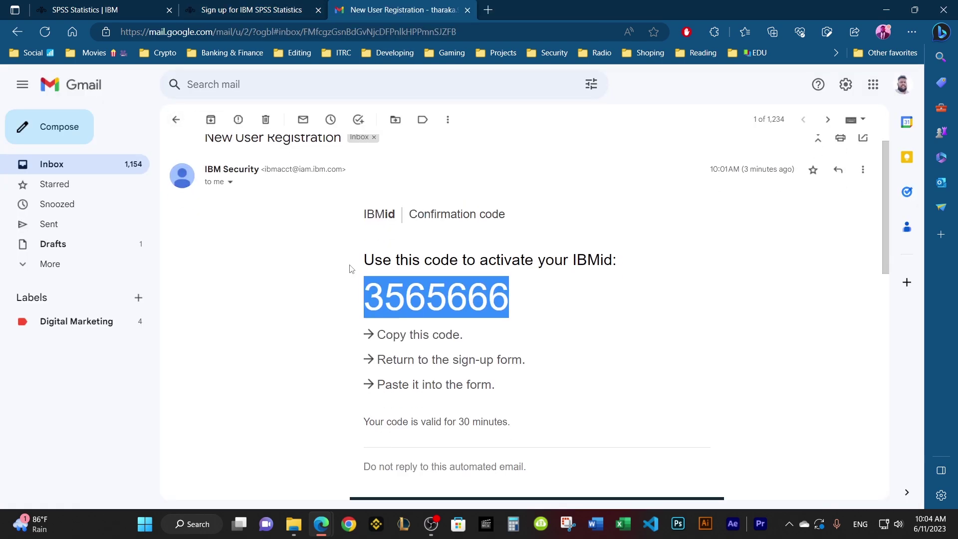
Step: Select the newest seven-digit IBMid confirmation code in the Gmail message
{"action": "scroll", "coordinate": [349, 270], "scroll_direction": "down", "scroll_amount": 8}
{"action": "left_click_drag", "start_coordinate": [505, 331], "coordinate": [346, 330]}
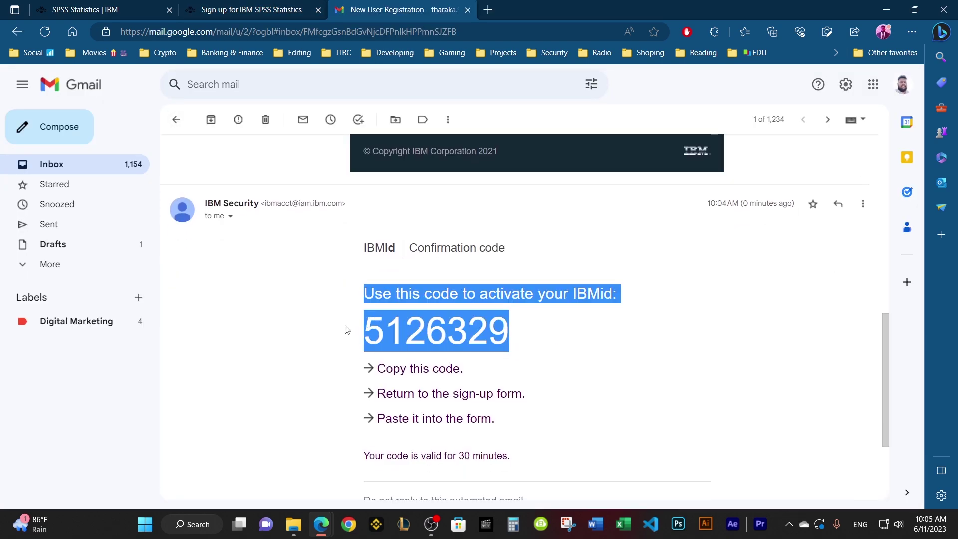
{"action": "left_click", "coordinate": [515, 332]}
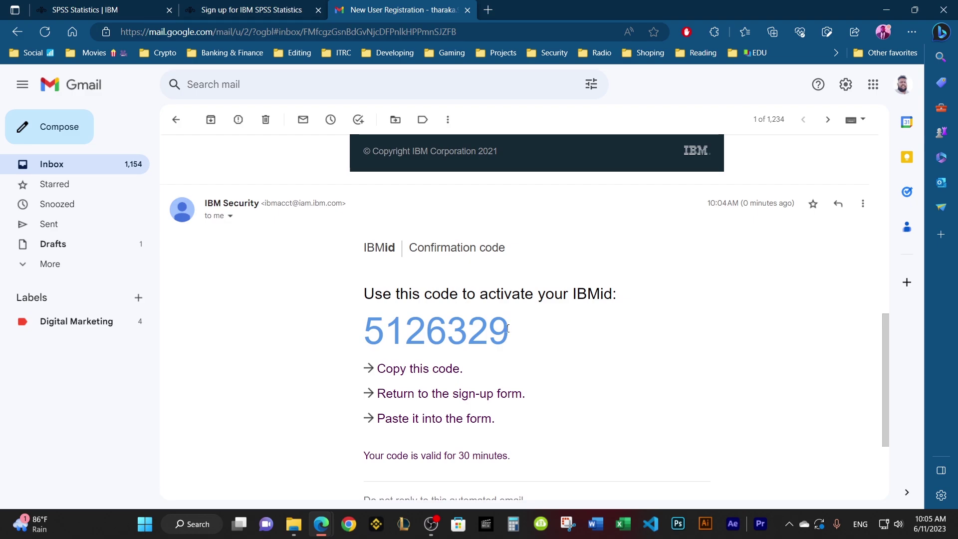
{"action": "left_click_drag", "start_coordinate": [510, 331], "coordinate": [367, 332]}
{"action": "key", "text": "ctrl+c"}
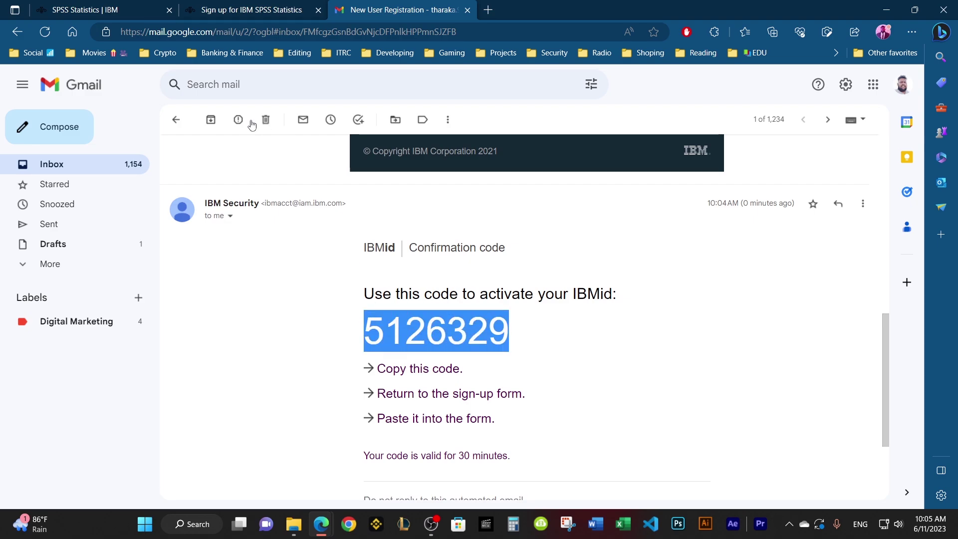
Step: Replace the old Verification token with the new code and create the IBMid account
{"action": "left_click", "coordinate": [226, 9]}
{"action": "left_click_drag", "start_coordinate": [479, 140], "coordinate": [346, 143]}
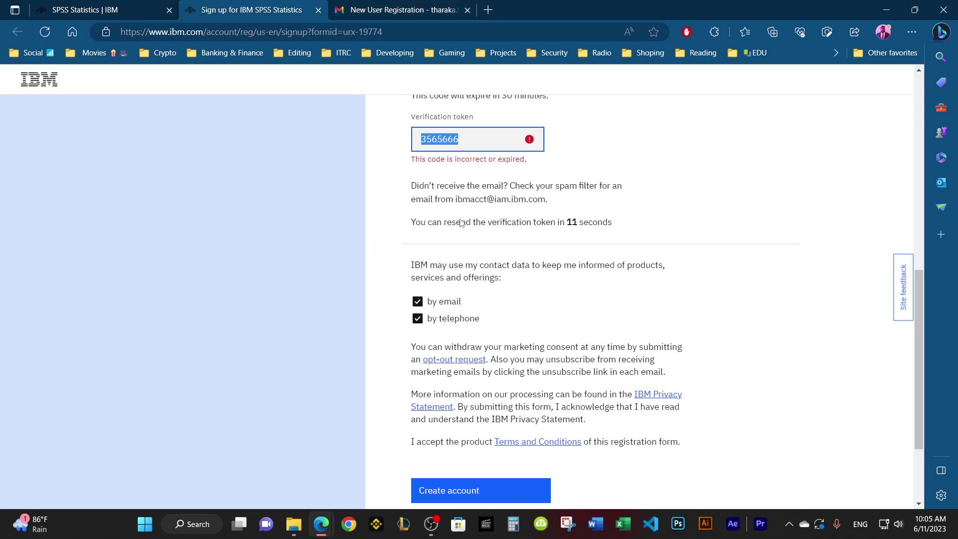
{"action": "key", "text": "ctrl+v"}
{"action": "left_click", "coordinate": [475, 480]}
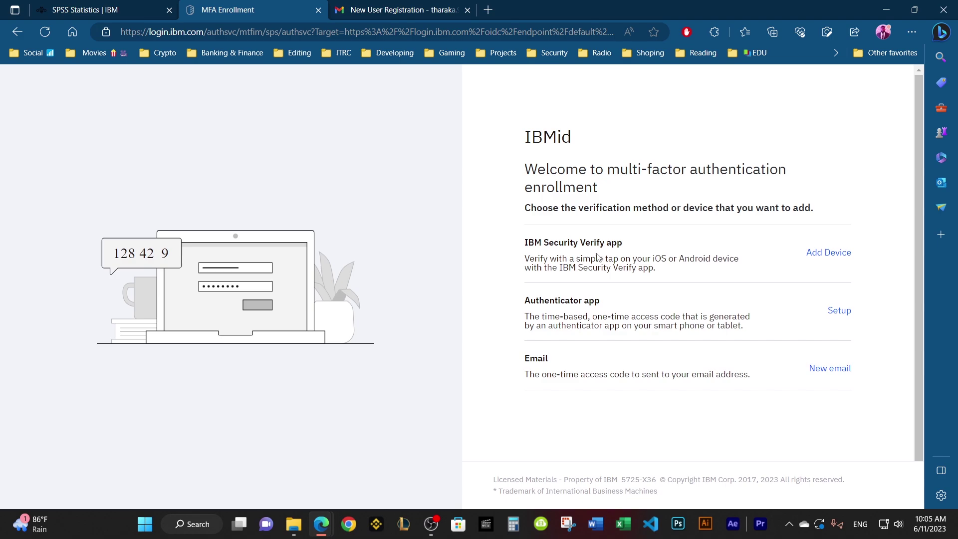
Step: Choose email as the multi-factor method and send a one-time password
{"action": "scroll", "coordinate": [600, 256], "scroll_direction": "down", "scroll_amount": 1}
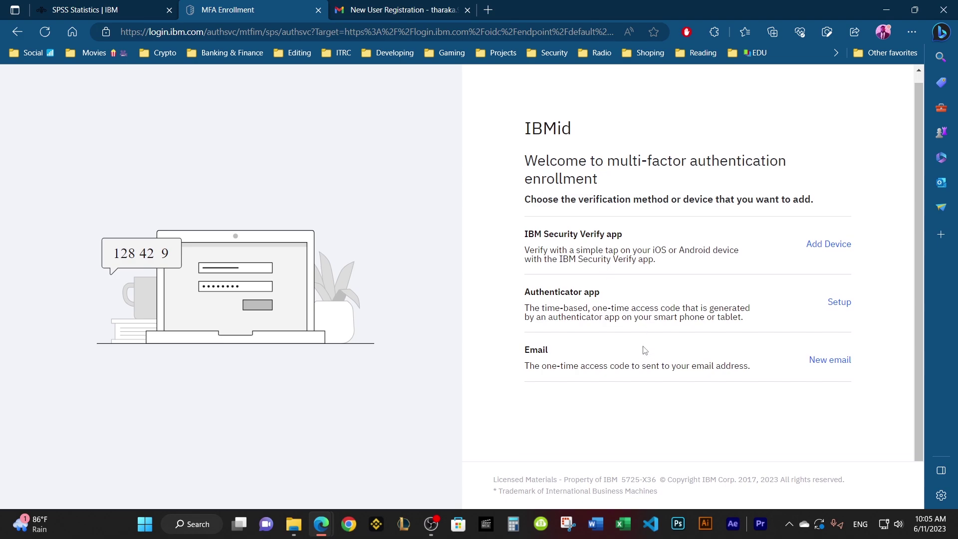
{"action": "left_click", "coordinate": [840, 360]}
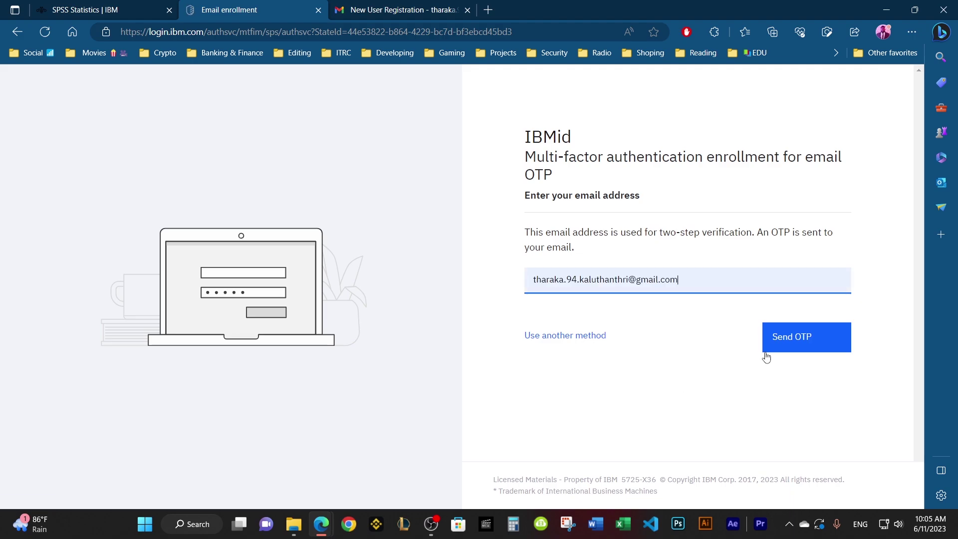
{"action": "left_click", "coordinate": [797, 345]}
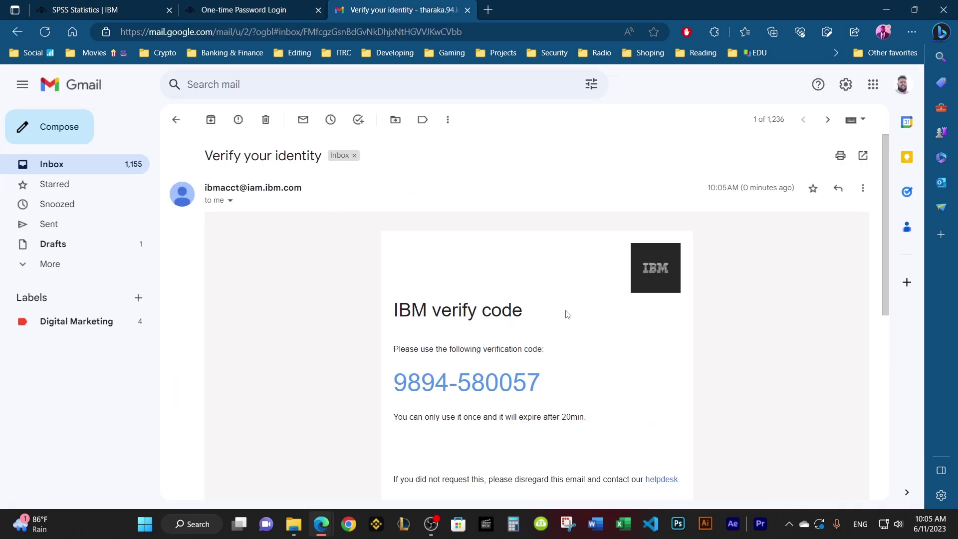
Step: Enter the emailed six-digit code, verify it, and finish enrollment to reach My IBM
{"action": "left_click_drag", "start_coordinate": [538, 383], "coordinate": [458, 383]}
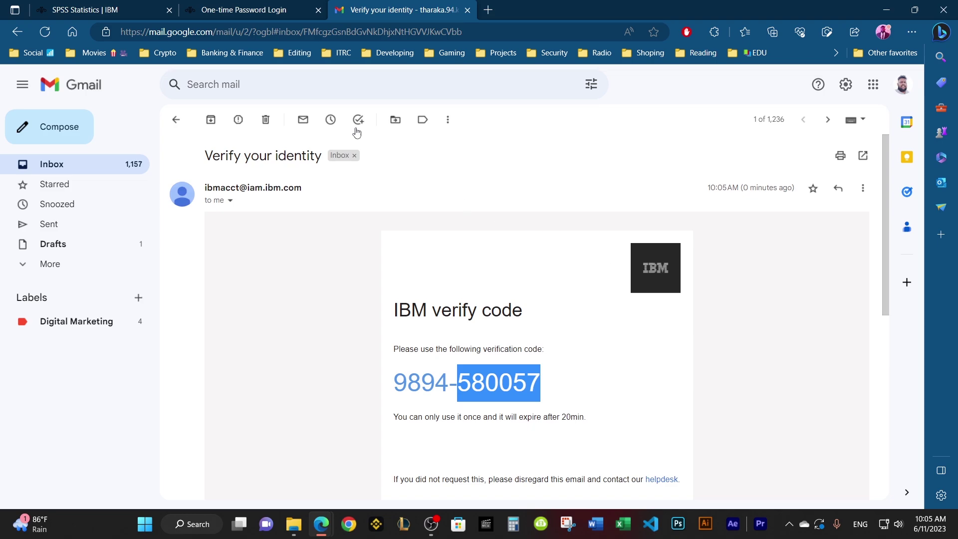
{"action": "left_click", "coordinate": [274, 12]}
{"action": "left_click", "coordinate": [225, 252]}
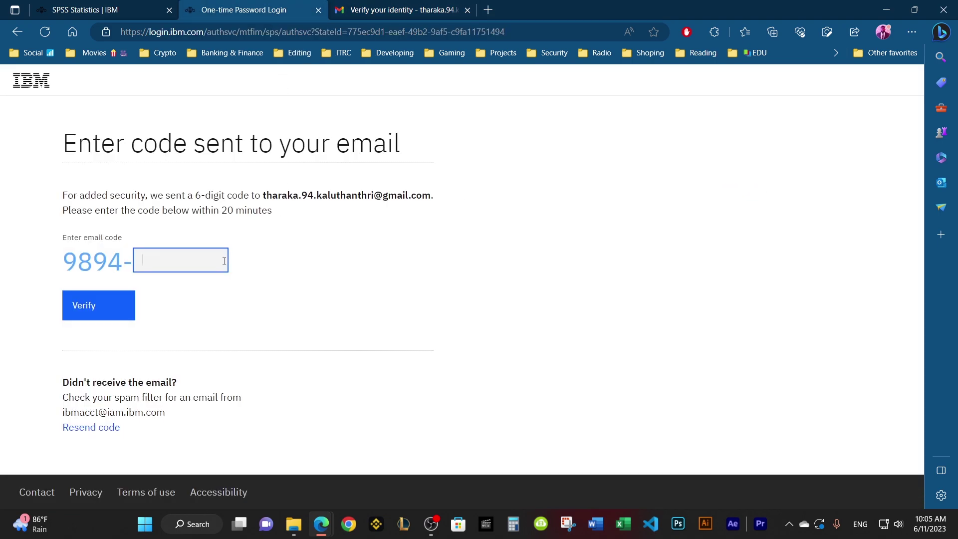
{"action": "key", "text": "ctrl+v"}
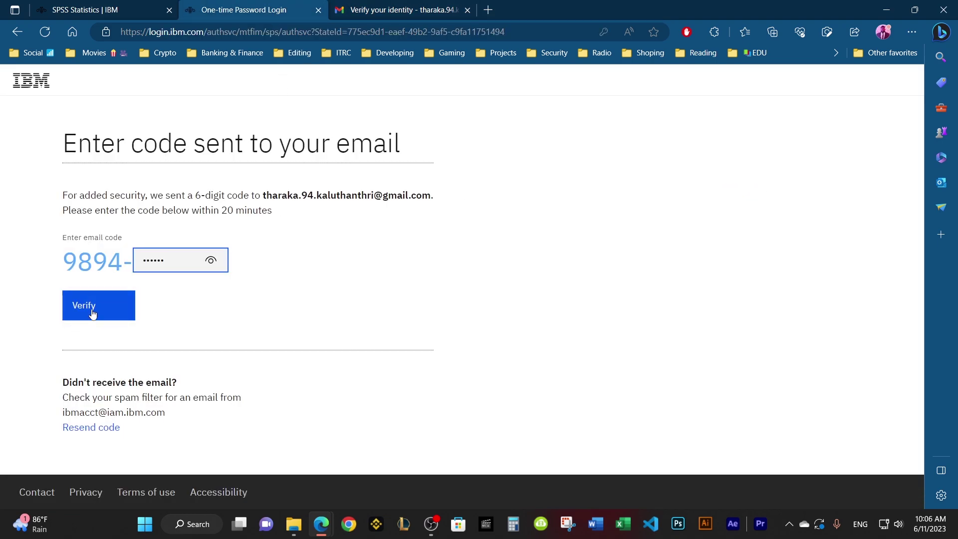
{"action": "left_click", "coordinate": [92, 310]}
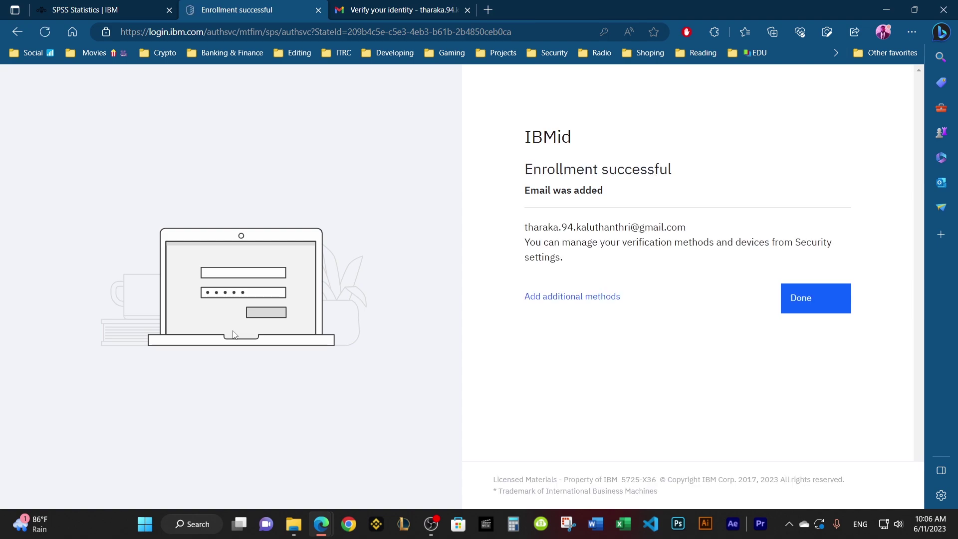
{"action": "left_click", "coordinate": [807, 297]}
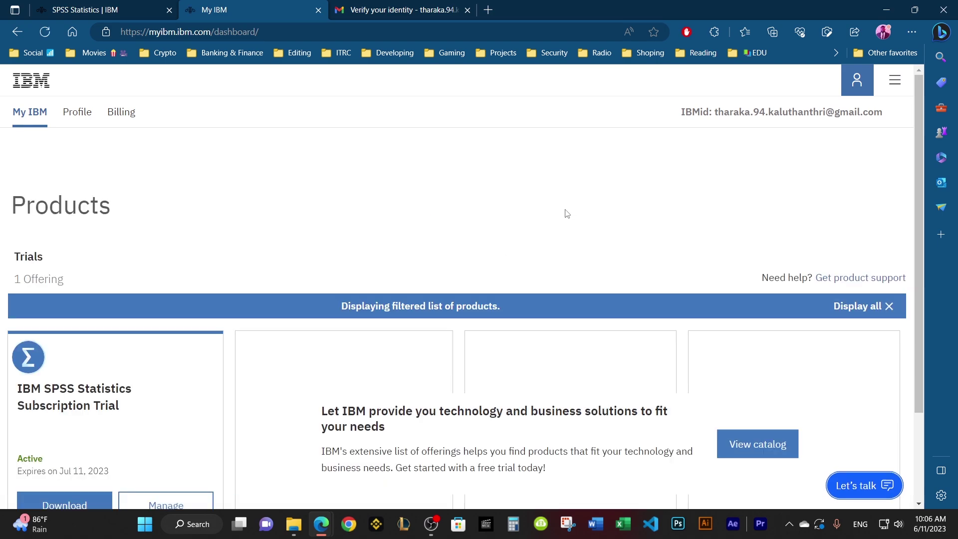
Step: Download the 891 MB Windows 64-bit SPSSStatistics.exe trial installer and save it to the desktop
{"action": "scroll", "coordinate": [383, 275], "scroll_direction": "down", "scroll_amount": 2}
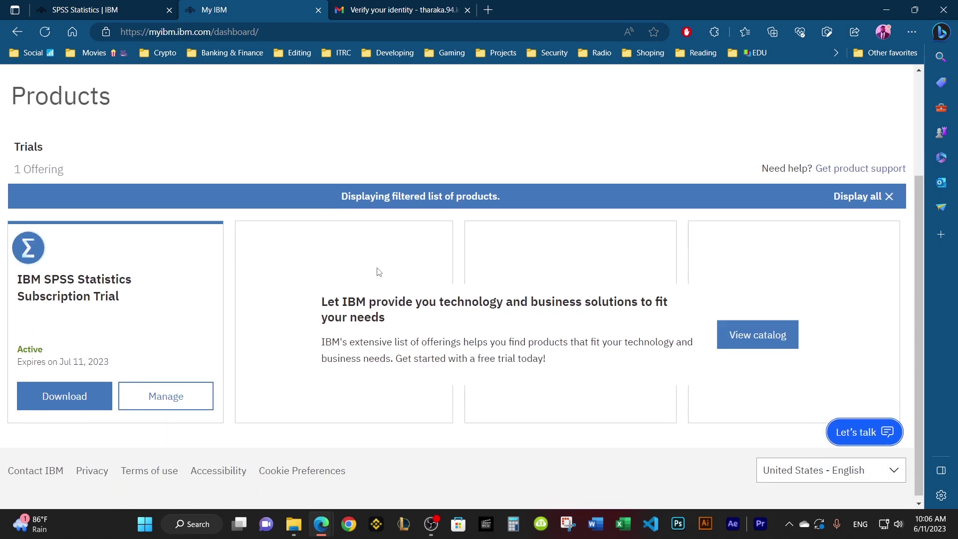
{"action": "left_click", "coordinate": [88, 392]}
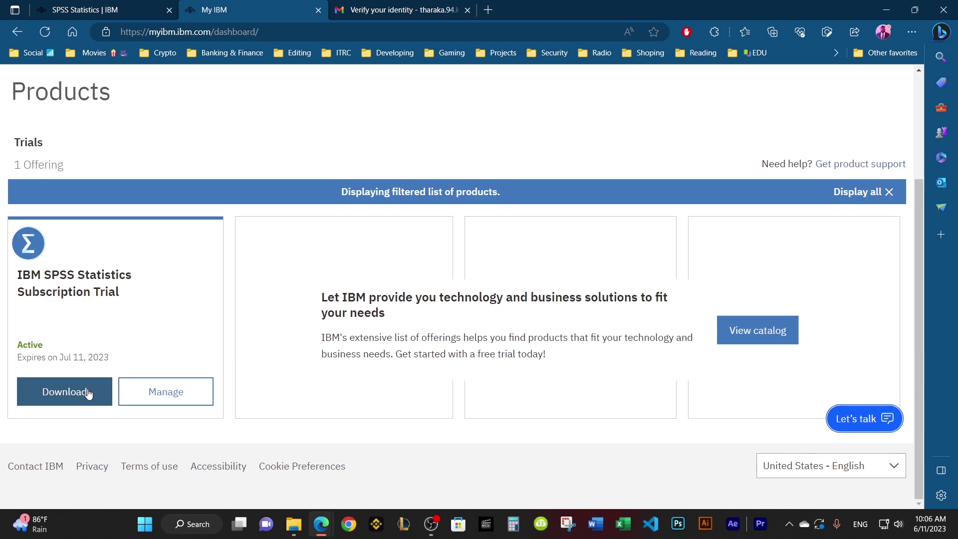
{"action": "scroll", "coordinate": [351, 306], "scroll_direction": "down", "scroll_amount": 3}
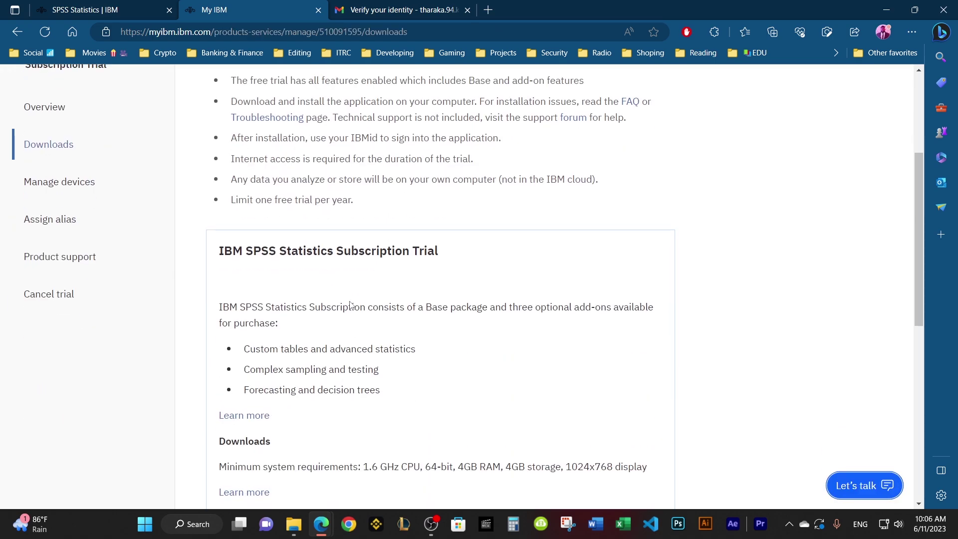
{"action": "scroll", "coordinate": [351, 306], "scroll_direction": "down", "scroll_amount": 8}
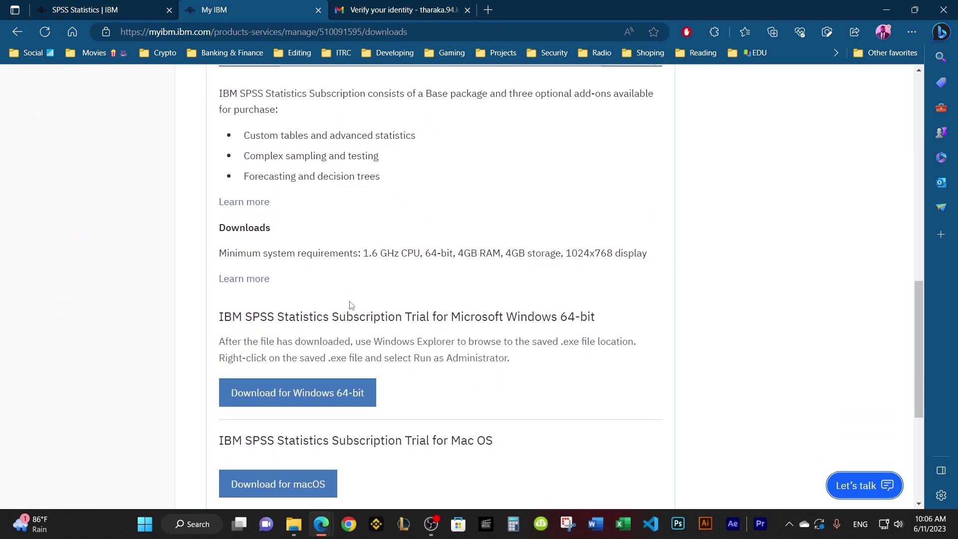
{"action": "scroll", "coordinate": [351, 306], "scroll_direction": "down", "scroll_amount": 2}
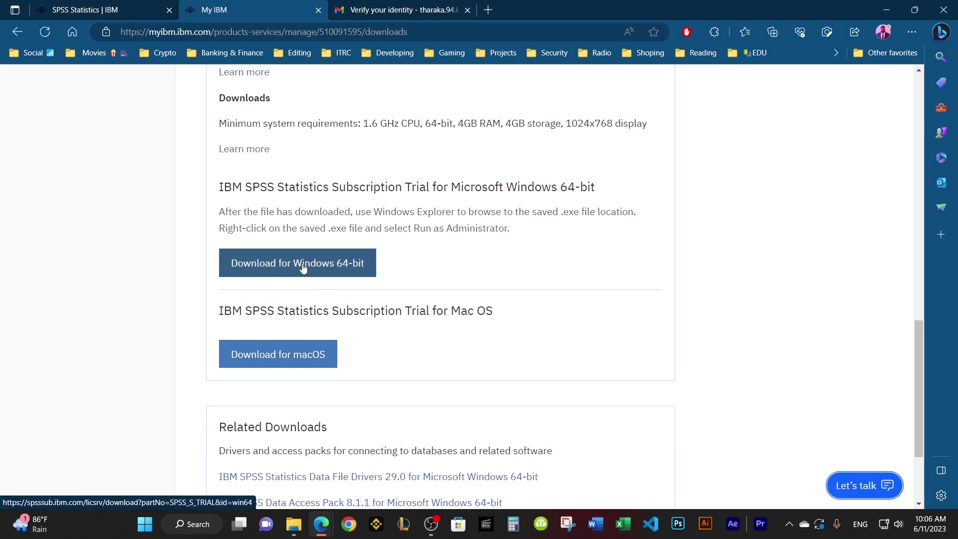
{"action": "left_click", "coordinate": [328, 264]}
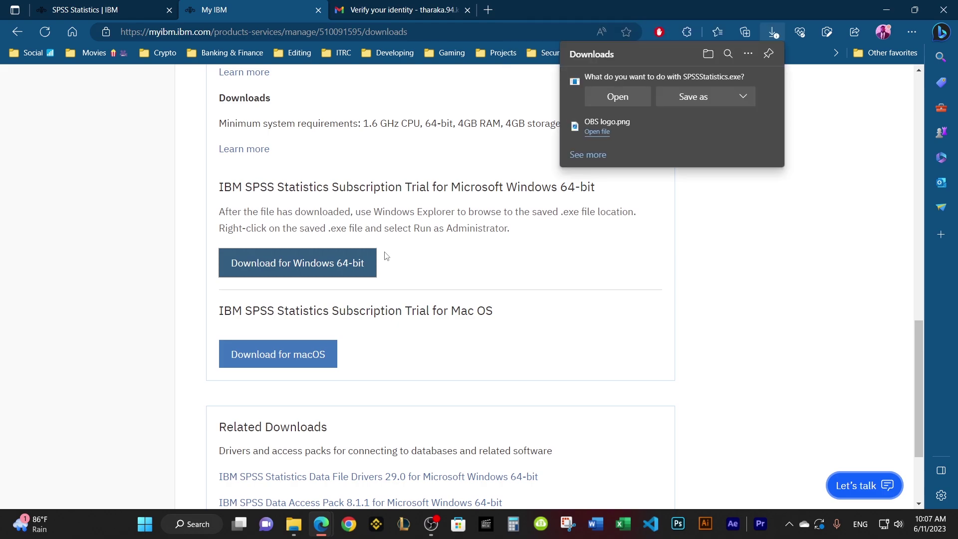
{"action": "left_click", "coordinate": [719, 103]}
{"action": "left_click", "coordinate": [505, 336]}
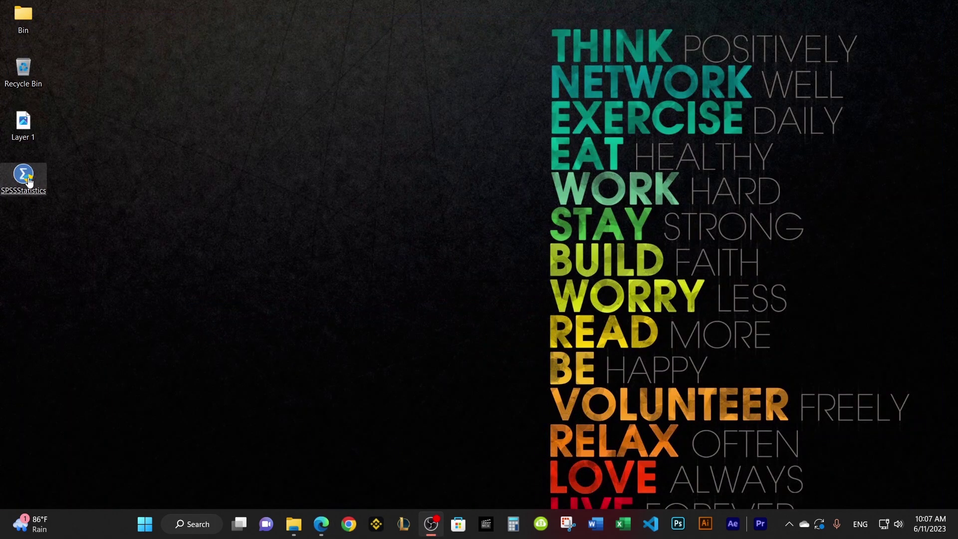
Step: Run SPSSStatistics.exe and move the setup progress window while files extract
{"action": "left_click", "coordinate": [28, 179]}
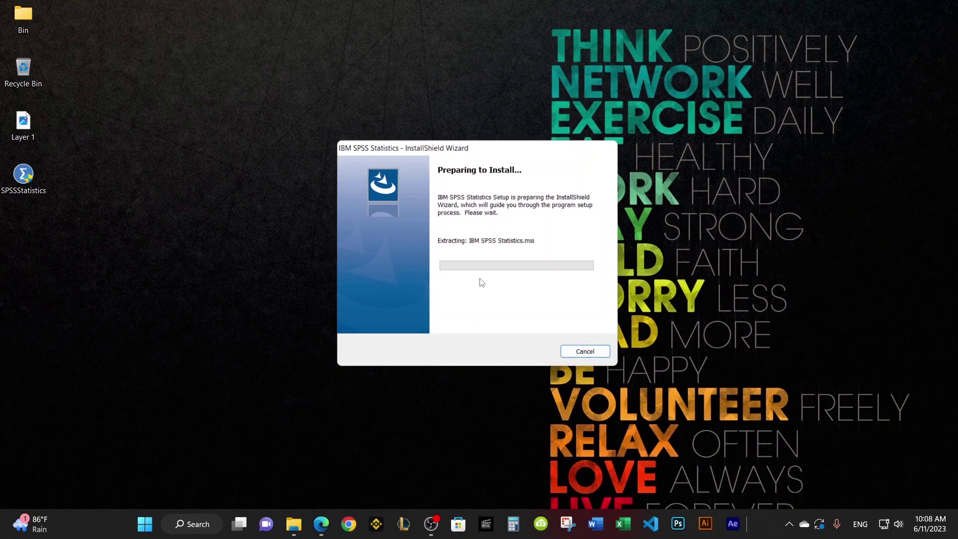
{"action": "left_click_drag", "start_coordinate": [494, 153], "coordinate": [478, 106]}
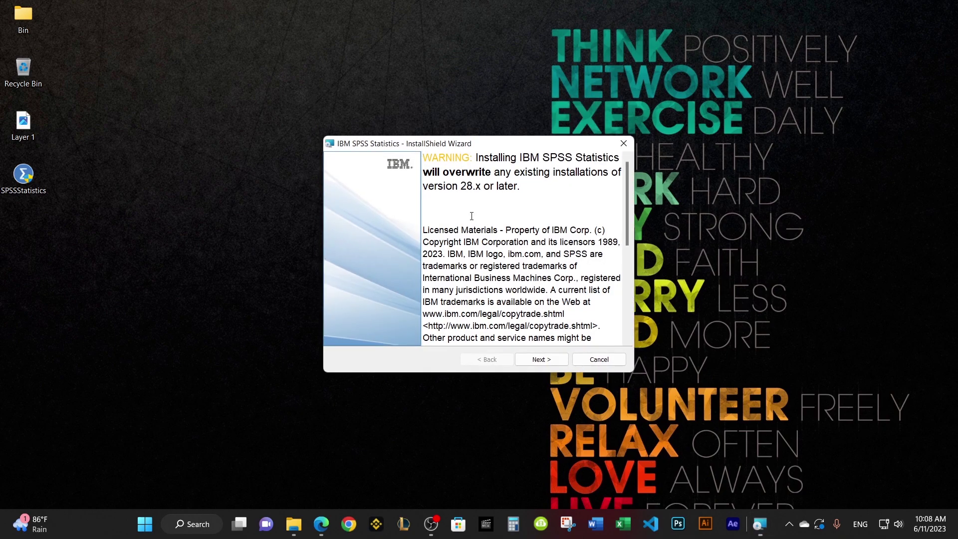
Step: Accept the SPSS Statistics license agreement terms
{"action": "left_click", "coordinate": [551, 359]}
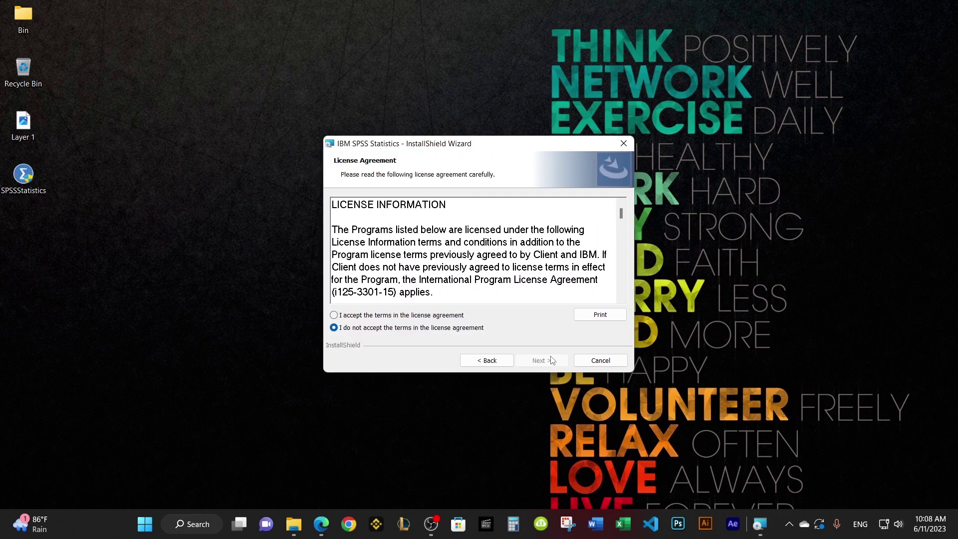
{"action": "left_click", "coordinate": [438, 316]}
{"action": "left_click", "coordinate": [551, 360]}
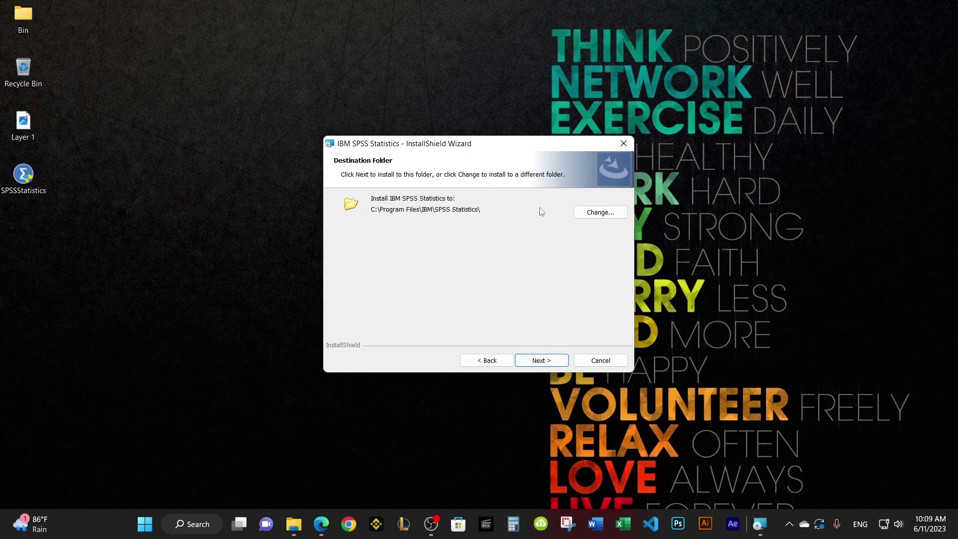
Step: Keep the default C:\Program Files\IBM\SPSS Statistics\ folder and install
{"action": "left_click", "coordinate": [580, 216]}
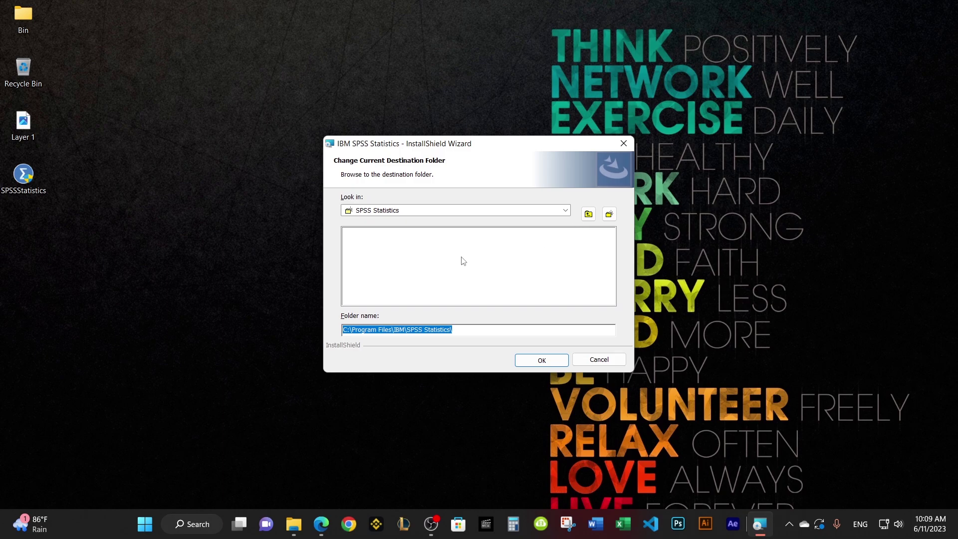
{"action": "left_click", "coordinate": [608, 364]}
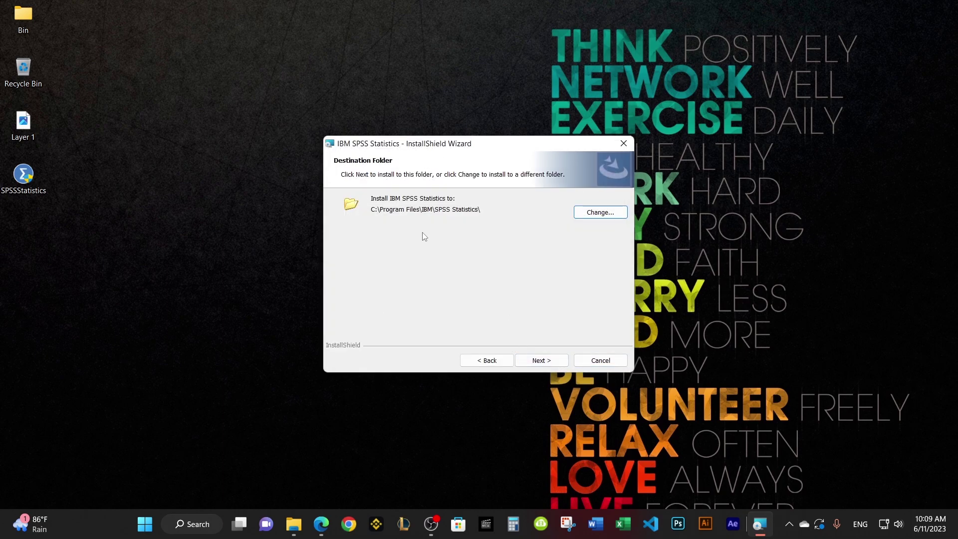
{"action": "left_click", "coordinate": [546, 363]}
{"action": "left_click", "coordinate": [542, 361]}
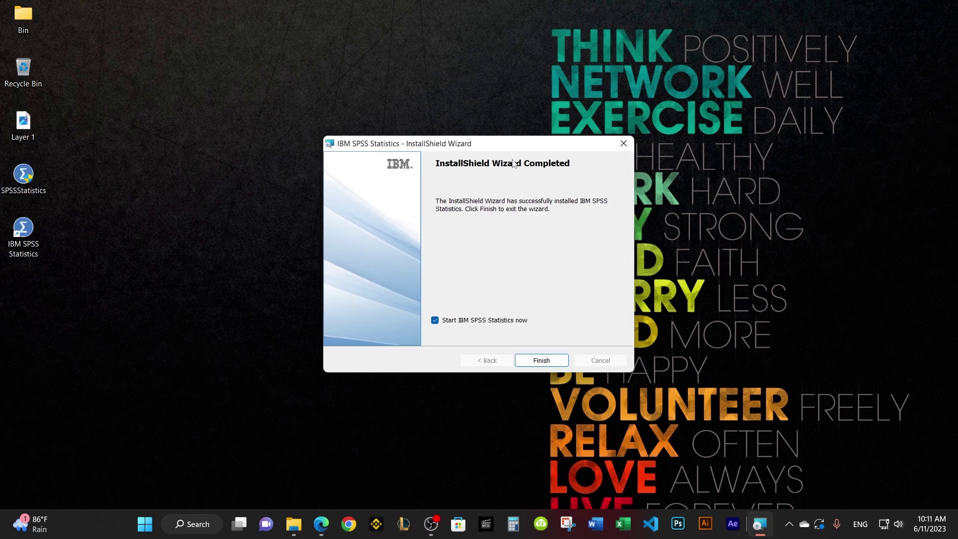
Step: Finish the wizard with Start IBM SPSS Statistics now left checked
{"action": "left_click", "coordinate": [436, 321]}
{"action": "left_click", "coordinate": [435, 321]}
{"action": "left_click", "coordinate": [542, 361]}
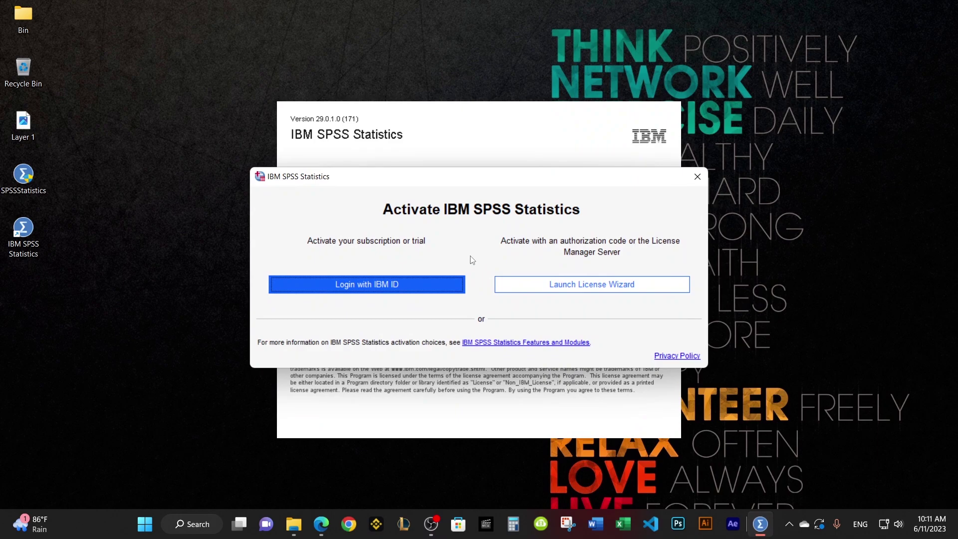
Step: Log in with IBM ID: enter the account e-mail, tick Remember me, and submit the password
{"action": "left_click", "coordinate": [438, 282]}
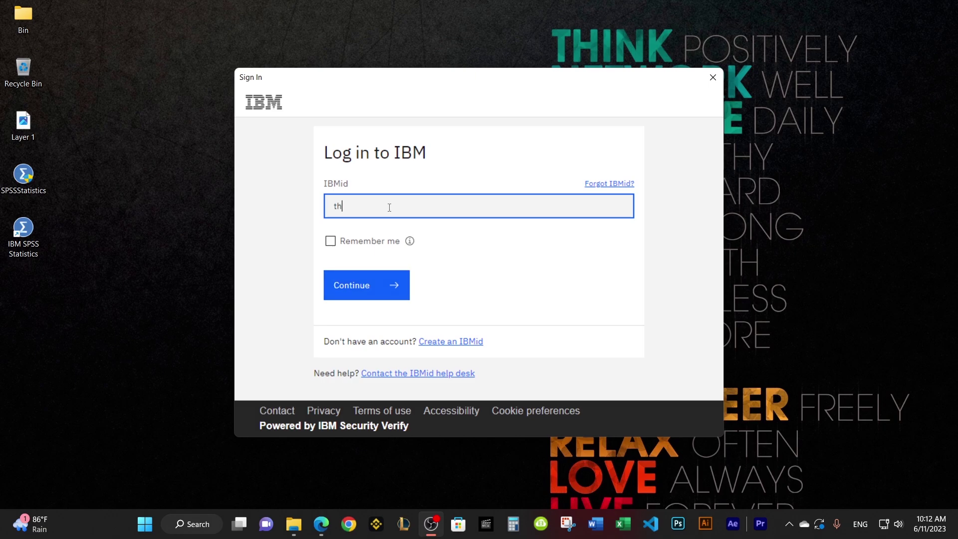
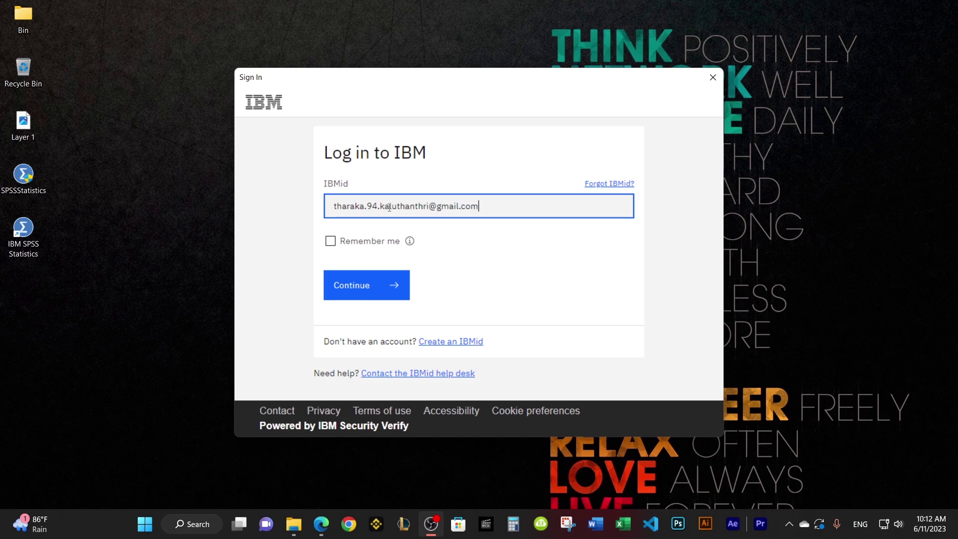
{"action": "left_click", "coordinate": [360, 243]}
{"action": "left_click", "coordinate": [353, 288]}
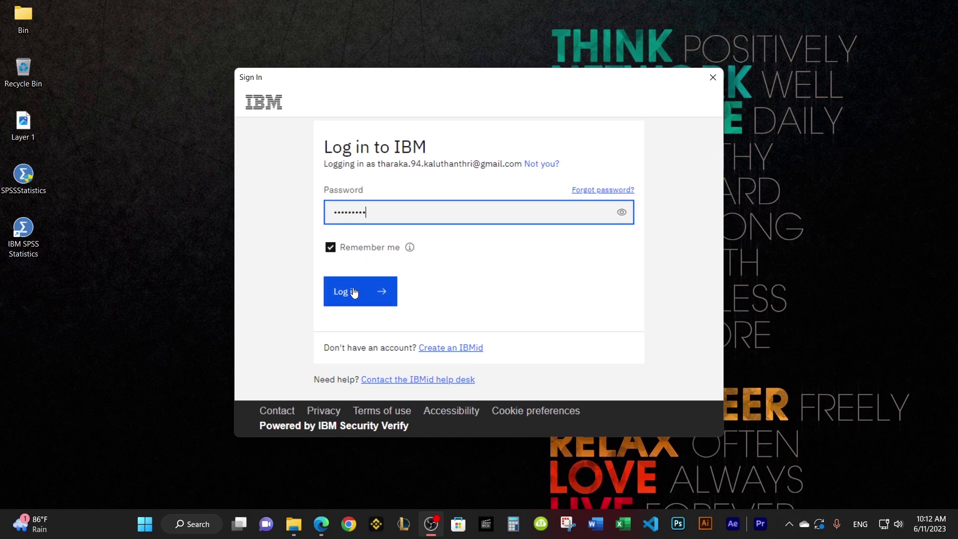
{"action": "left_click", "coordinate": [354, 293]}
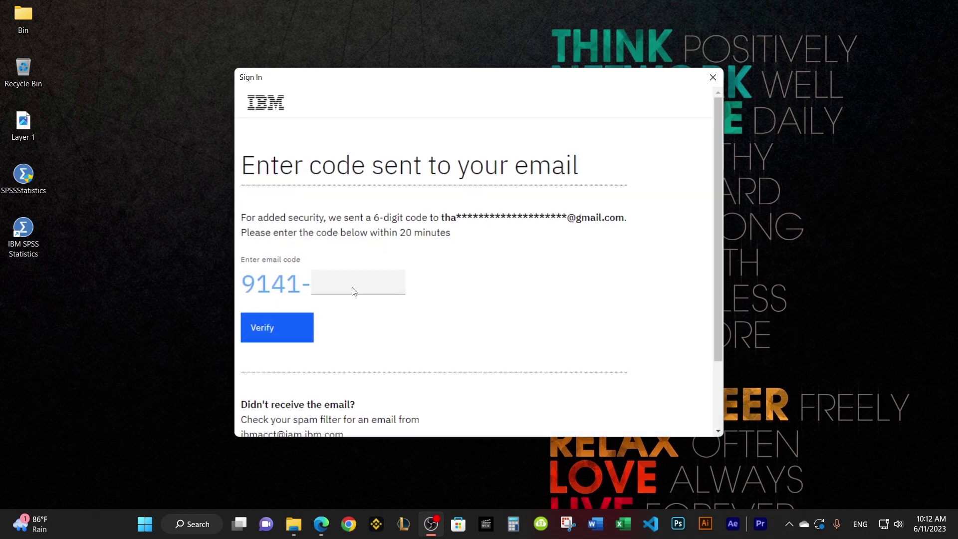
Step: Copy the code from the newest IBM verify code email in Gmail and return to the sign-in prompt
{"action": "left_click", "coordinate": [353, 291]}
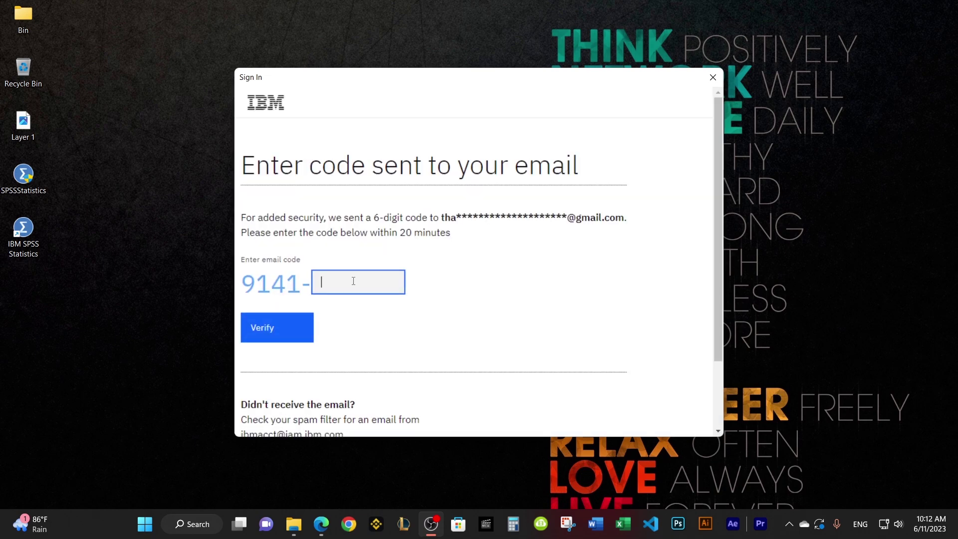
{"action": "left_click", "coordinate": [321, 524]}
{"action": "left_click", "coordinate": [361, 446]}
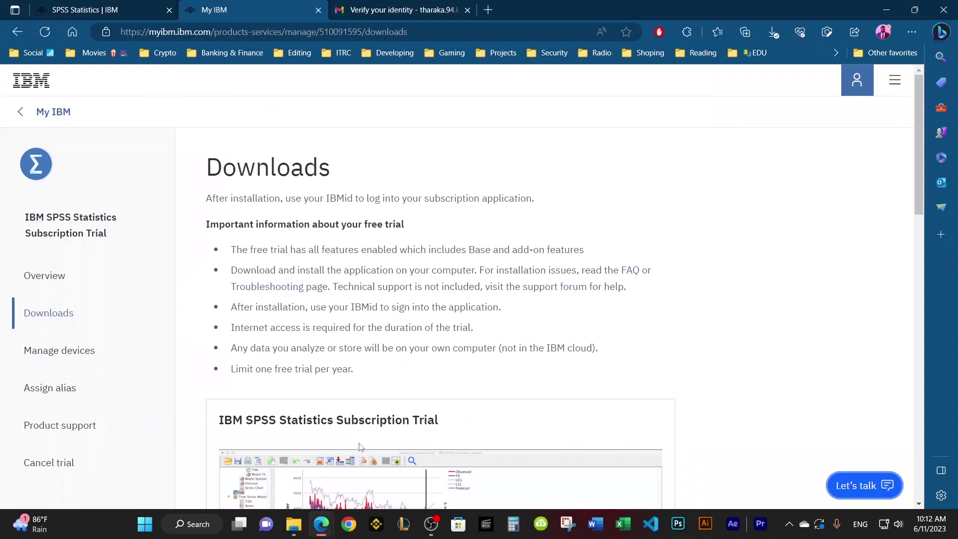
{"action": "left_click", "coordinate": [399, 10]}
{"action": "left_click", "coordinate": [787, 524]}
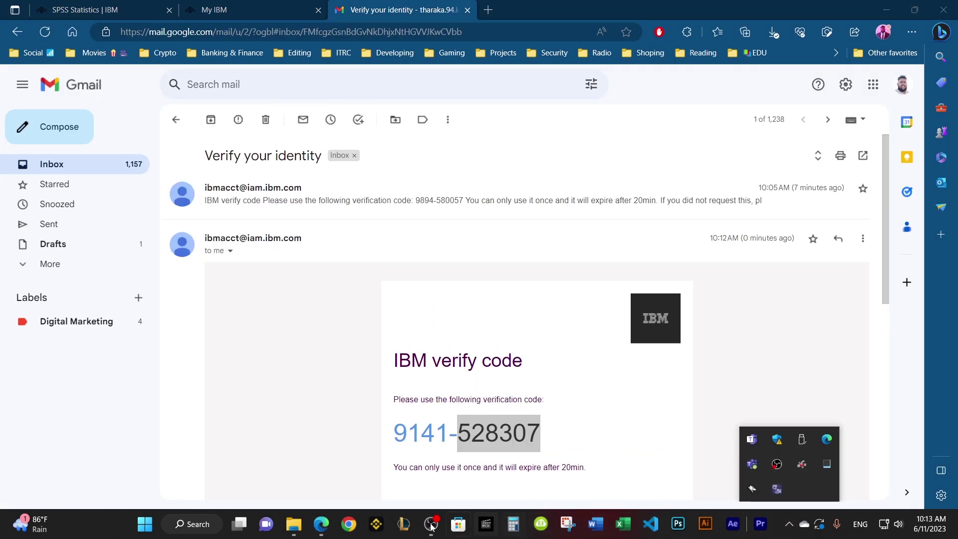
{"action": "left_click", "coordinate": [886, 10]}
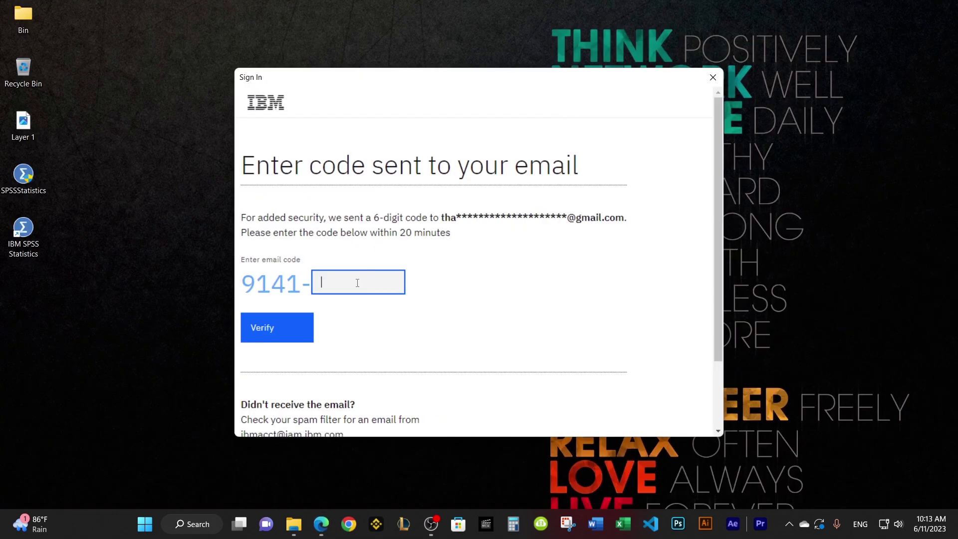
Step: Verify the pasted verification code and allow SPSS Statistics through the Windows firewall
{"action": "key", "text": "ctrl+v"}
{"action": "left_click", "coordinate": [300, 327]}
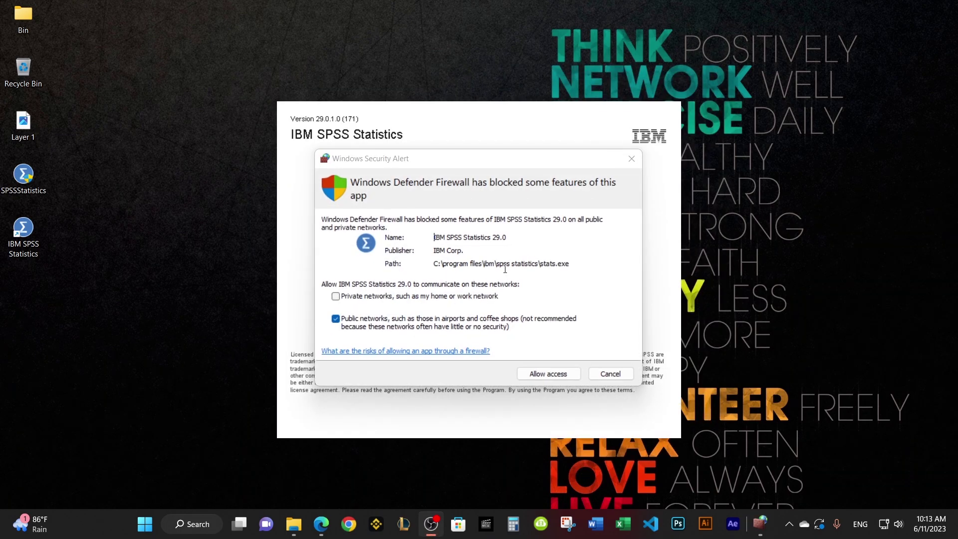
{"action": "left_click", "coordinate": [548, 374]}
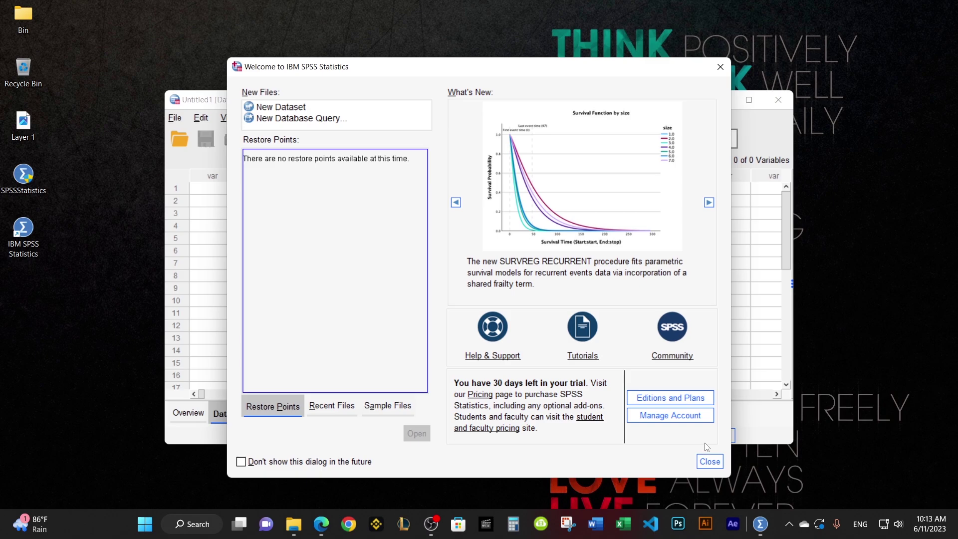
Step: Dismiss the Welcome dialog, maximize the empty Untitled1 Data Editor, and browse its File, Edit, View and Utilities menus
{"action": "left_click", "coordinate": [711, 463]}
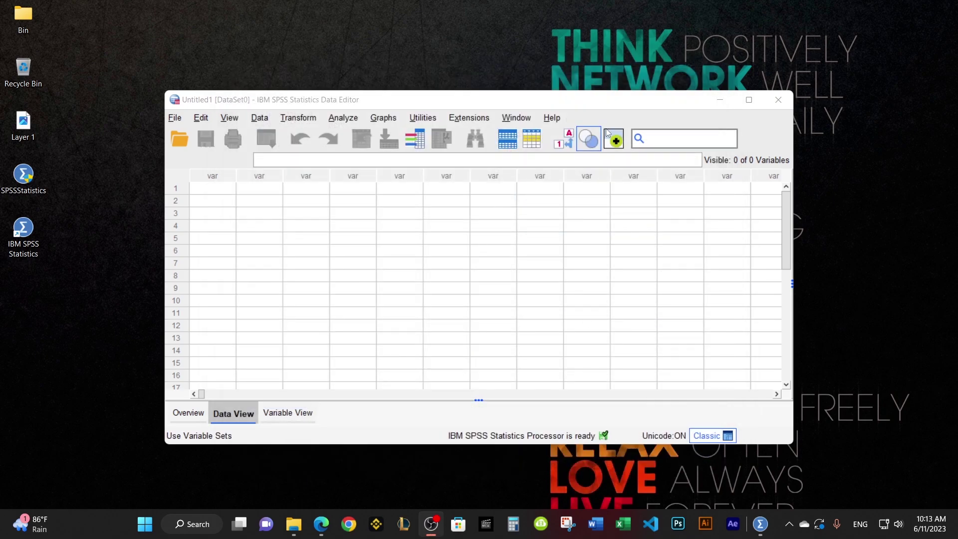
{"action": "left_click", "coordinate": [747, 100]}
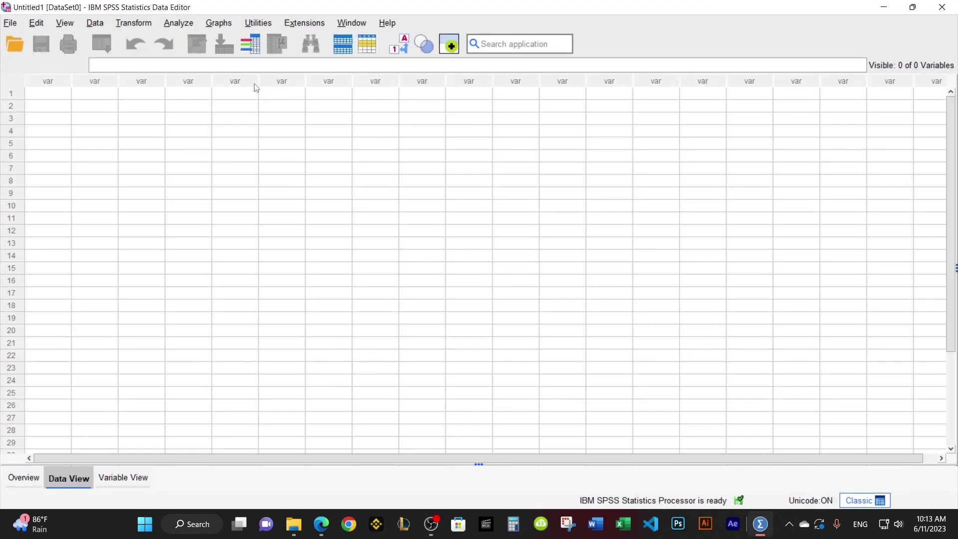
{"action": "left_click", "coordinate": [10, 22]}
{"action": "left_click", "coordinate": [10, 23]}
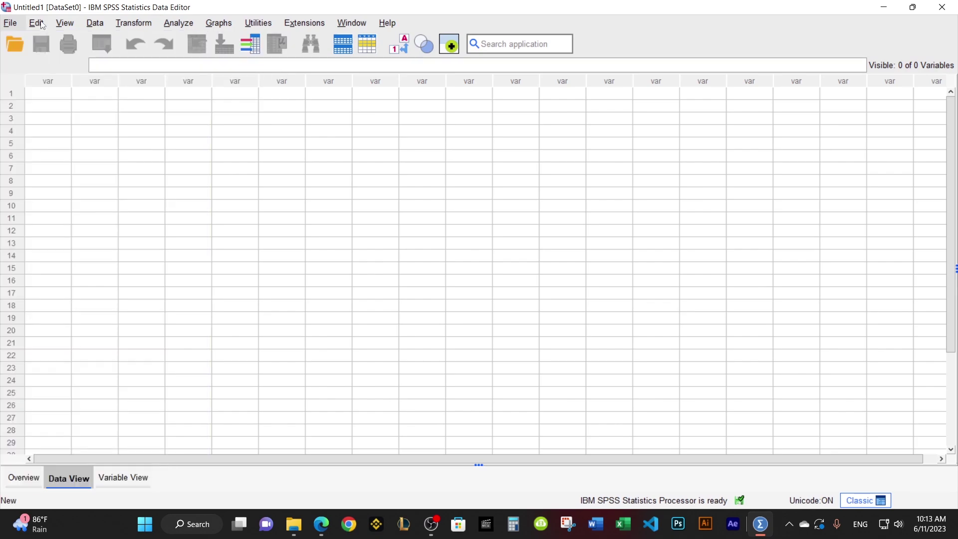
{"action": "left_click", "coordinate": [36, 22]}
{"action": "mouse_move", "coordinate": [67, 25]}
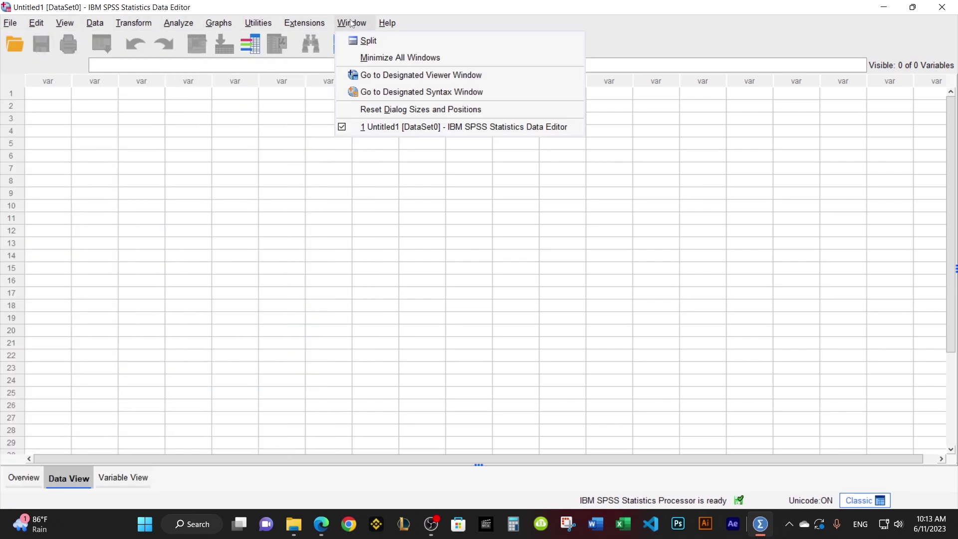
{"action": "mouse_move", "coordinate": [384, 25]}
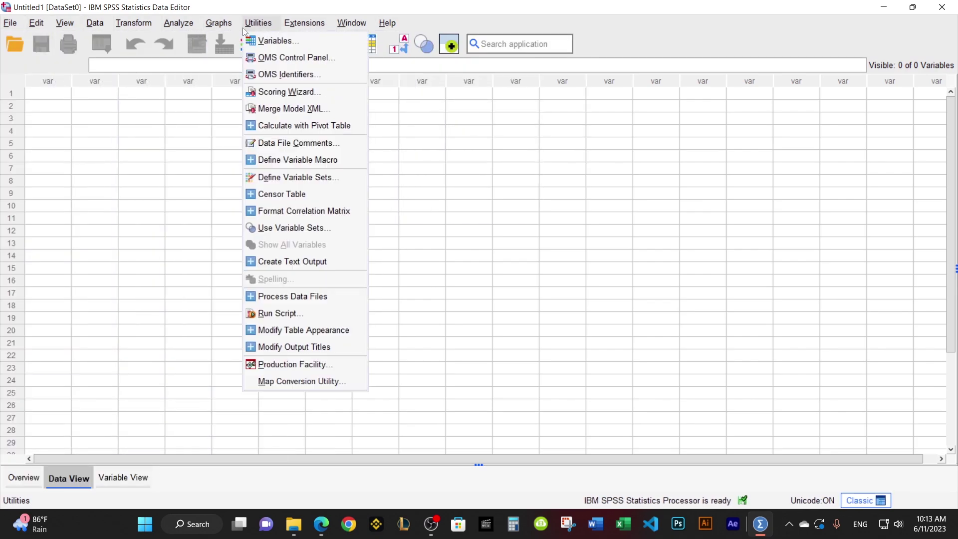